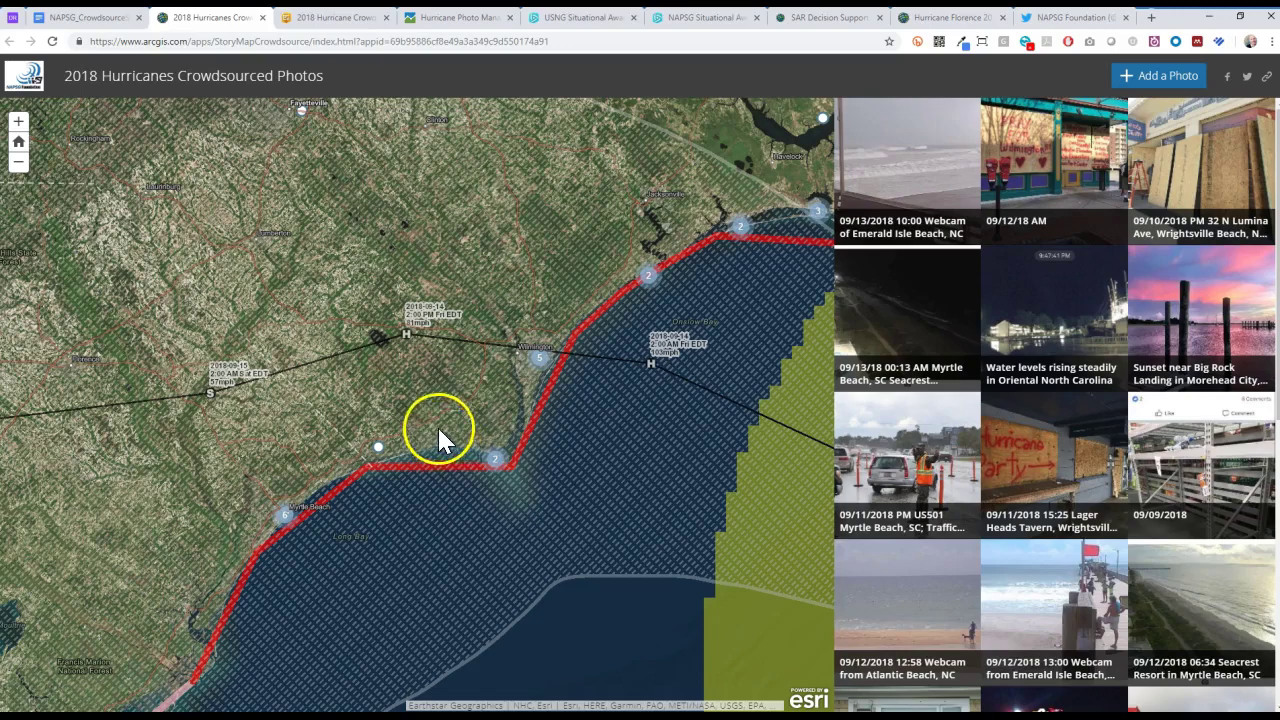
Examine the Carolina coast and Florence's forecast track on the crowdsourced photos map, and browse the photo gallery for the displayed area.
left_click_drag(606, 243, 400, 343)
scroll(449, 282, "down", 1)
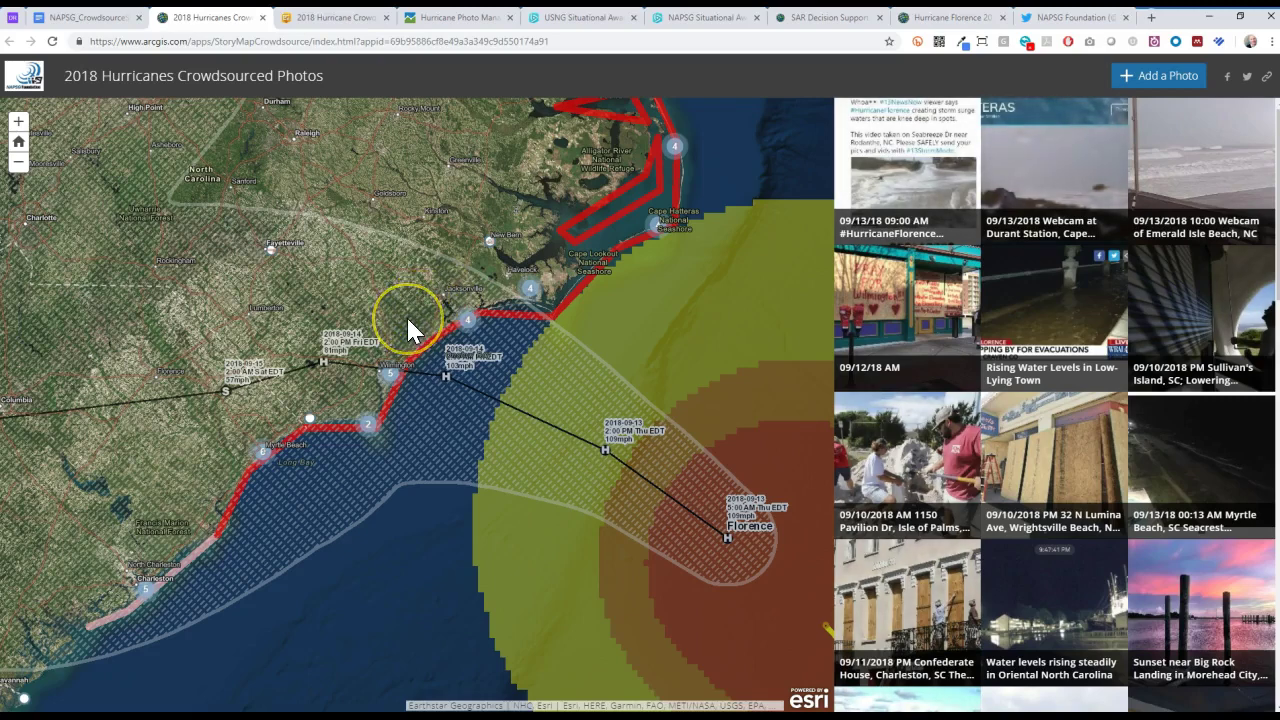
left_click(416, 368)
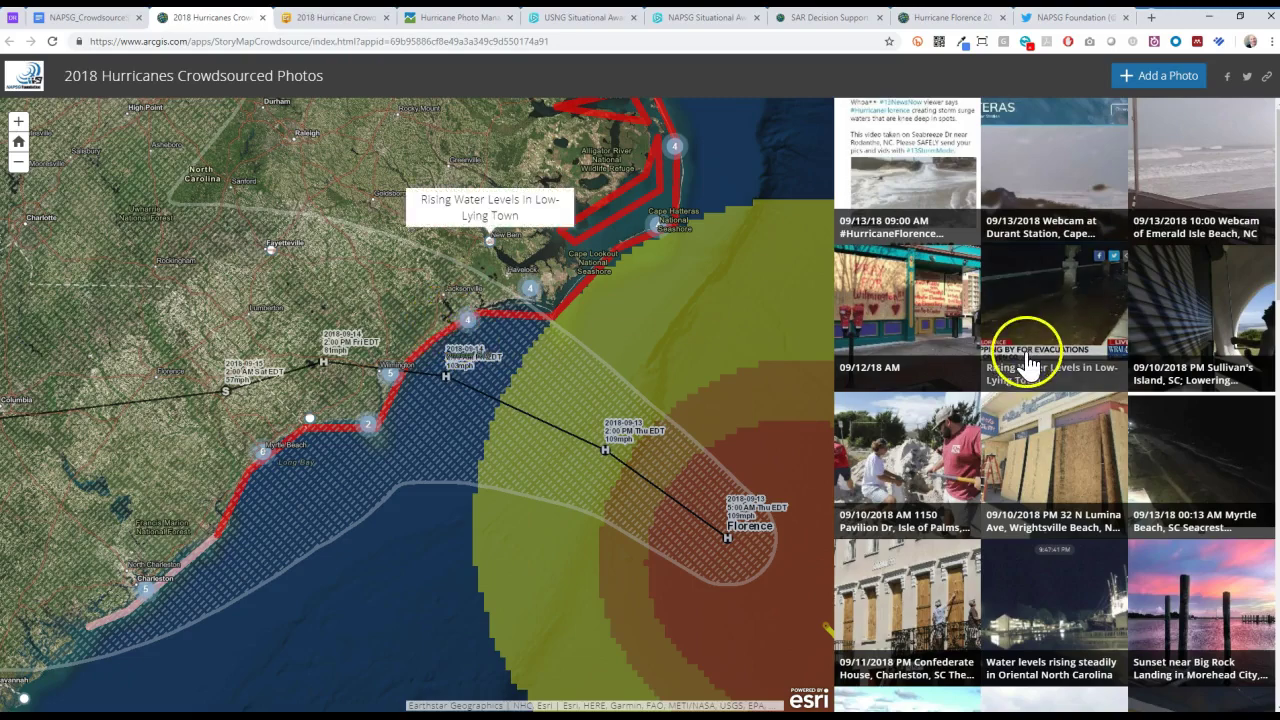
scroll(1029, 363, "down", 4)
scroll(1022, 363, "down", 1)
scroll(1020, 363, "up", 5)
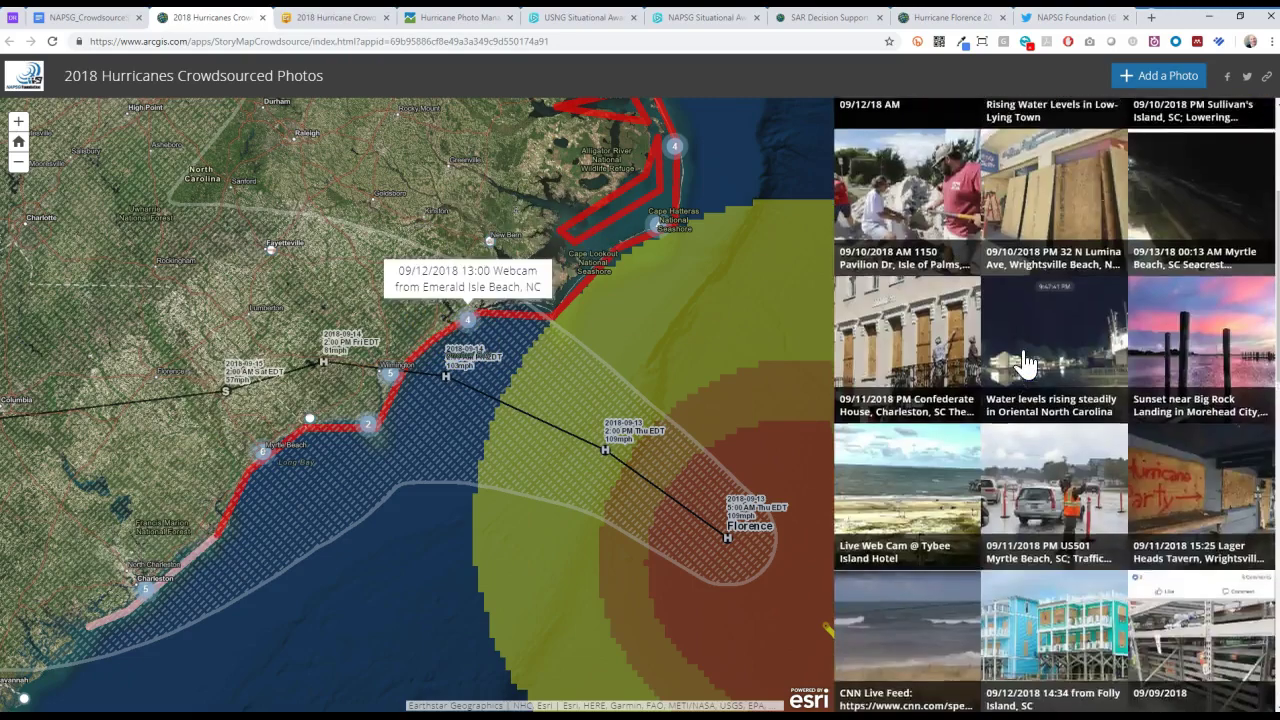
Switch to the 2018 Hurricane Crowdsource Photos Public Dashboard, filter the photos by Not Vetted and clear that filter.
left_click(317, 18)
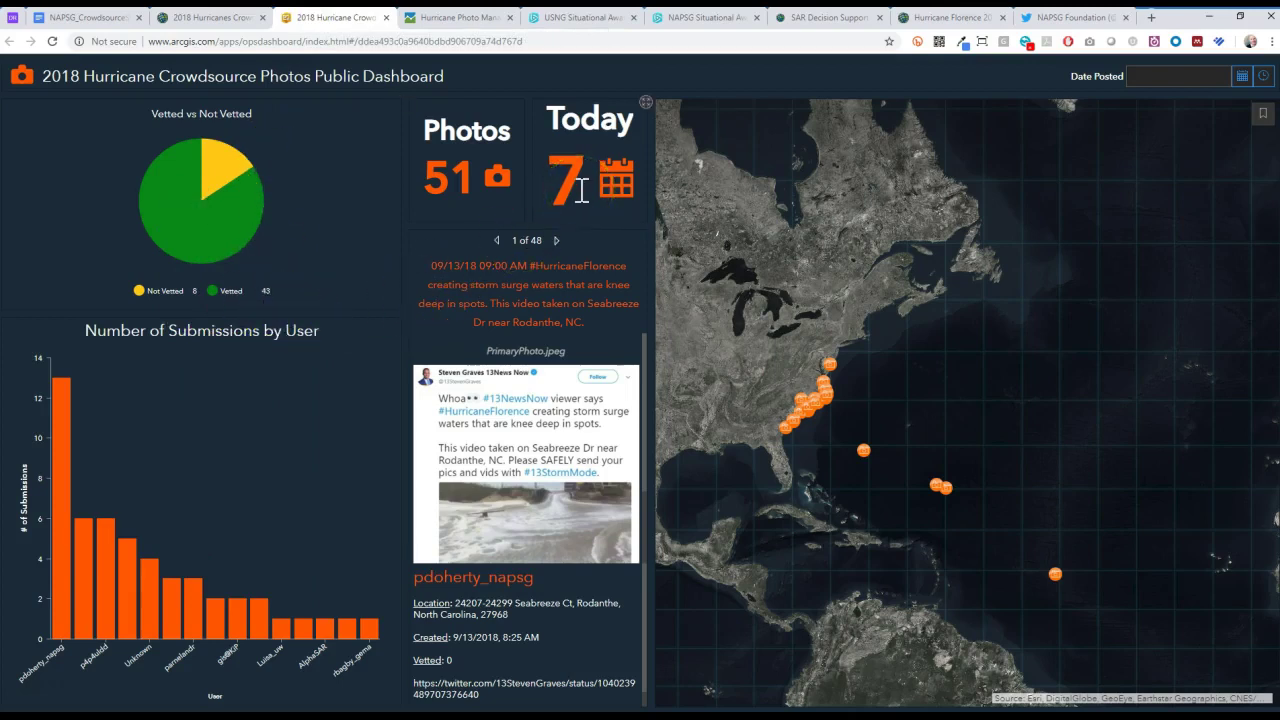
mouse_move(222, 172)
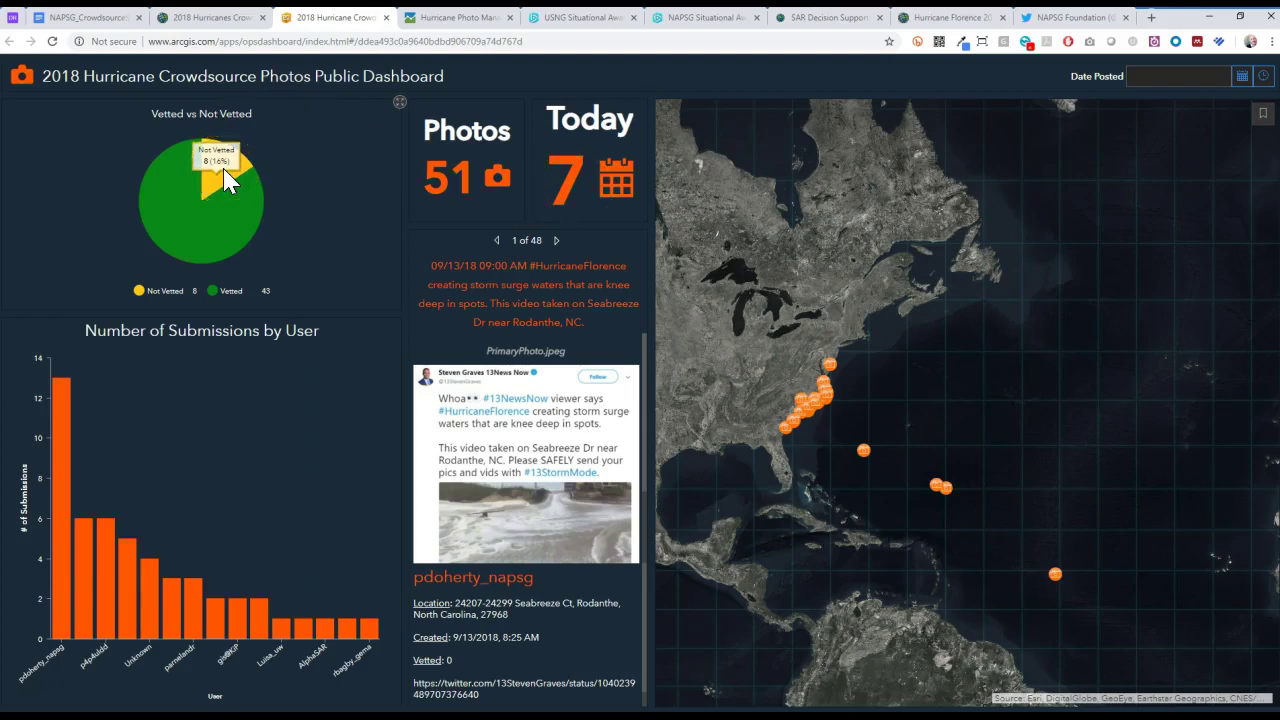
left_click(225, 178)
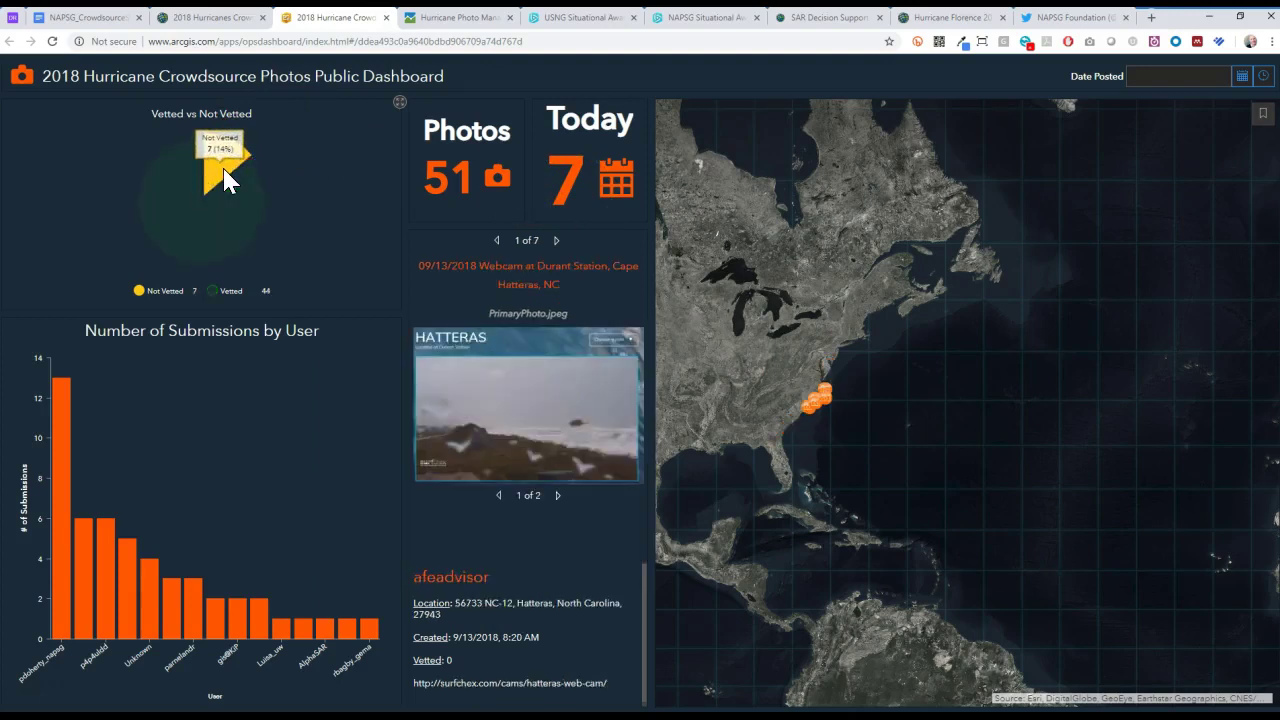
left_click(231, 173)
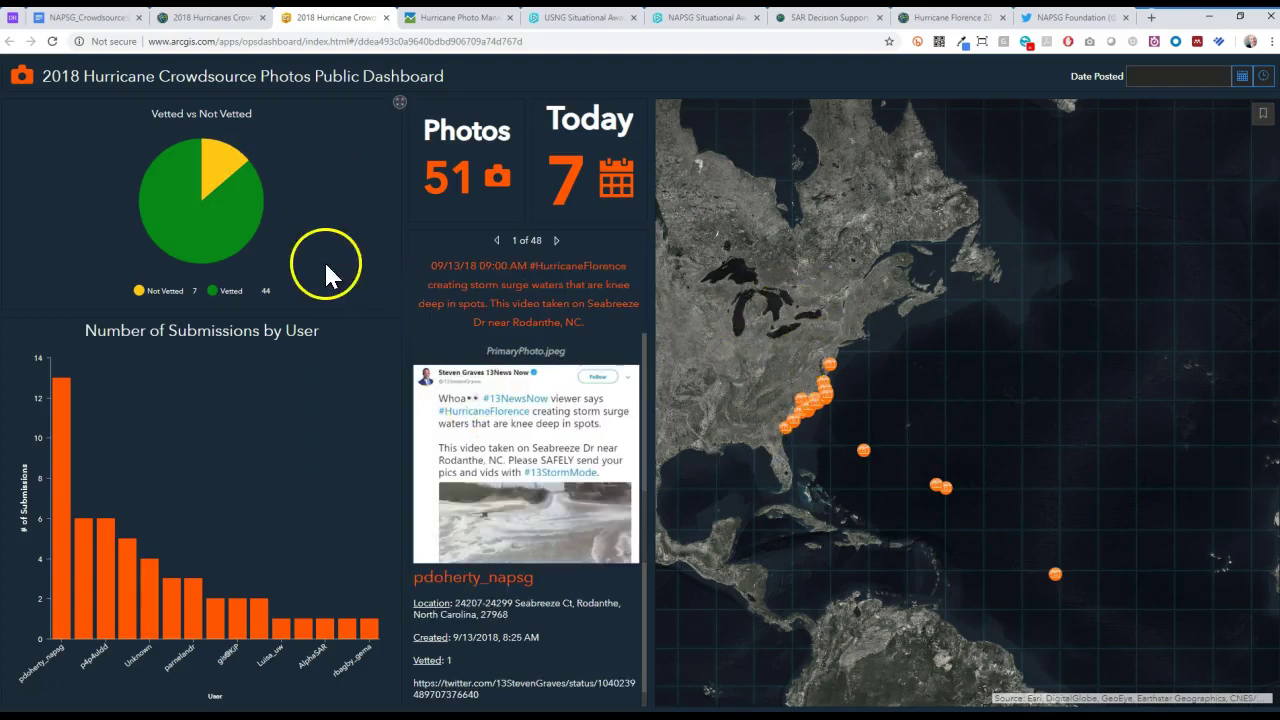
Switch to the Hurricane Photo Manager and sort the photo records by Share Vetted in ascending order.
left_click(432, 18)
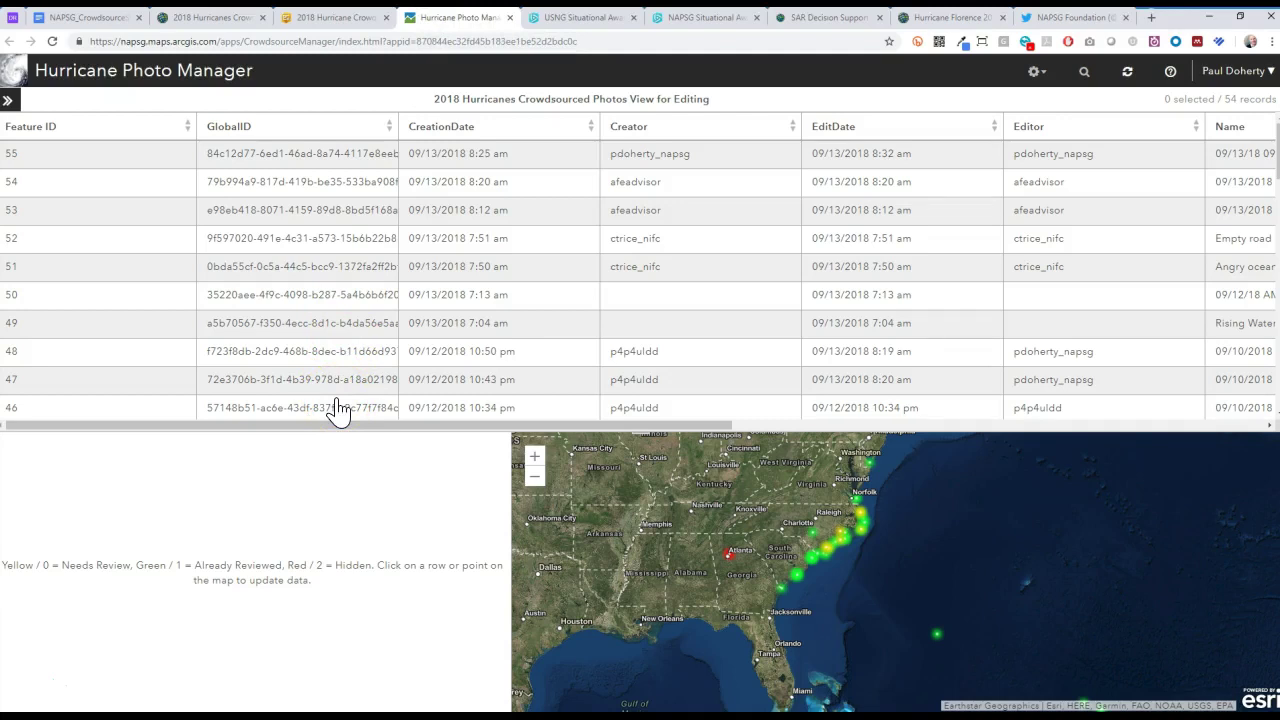
left_click_drag(12, 565, 49, 565)
left_click(55, 586)
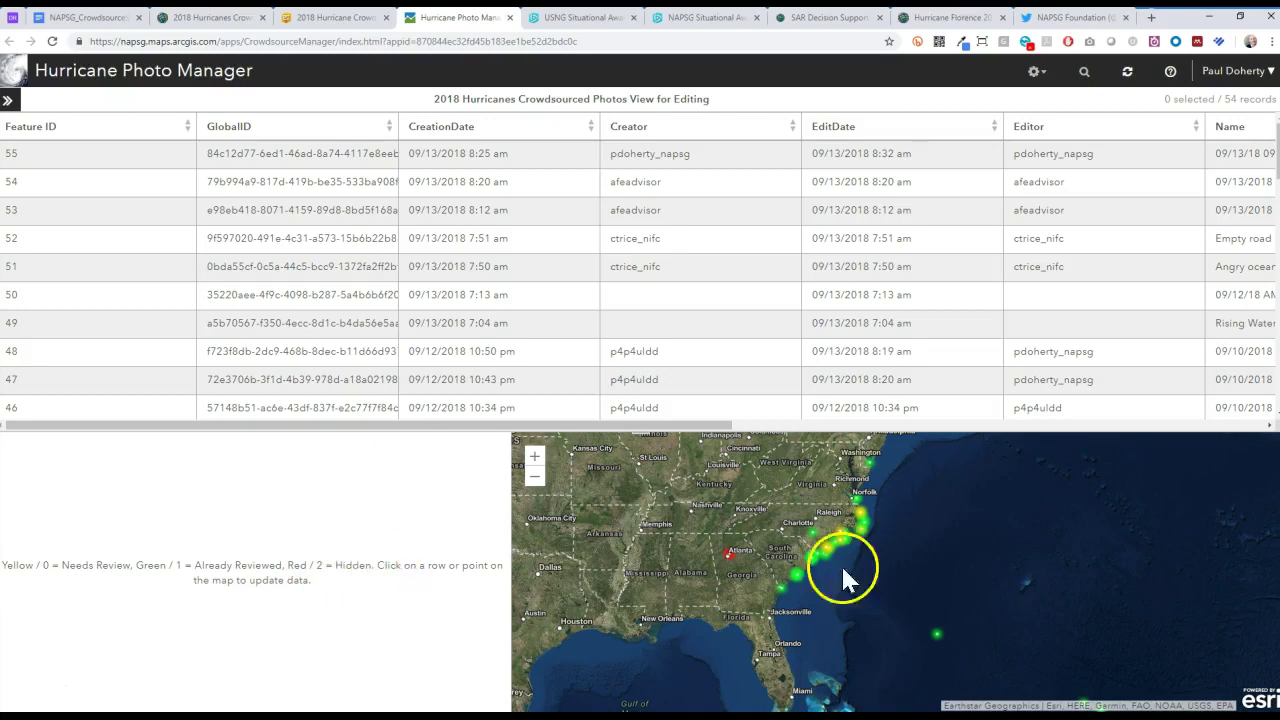
left_click_drag(608, 426, 1137, 449)
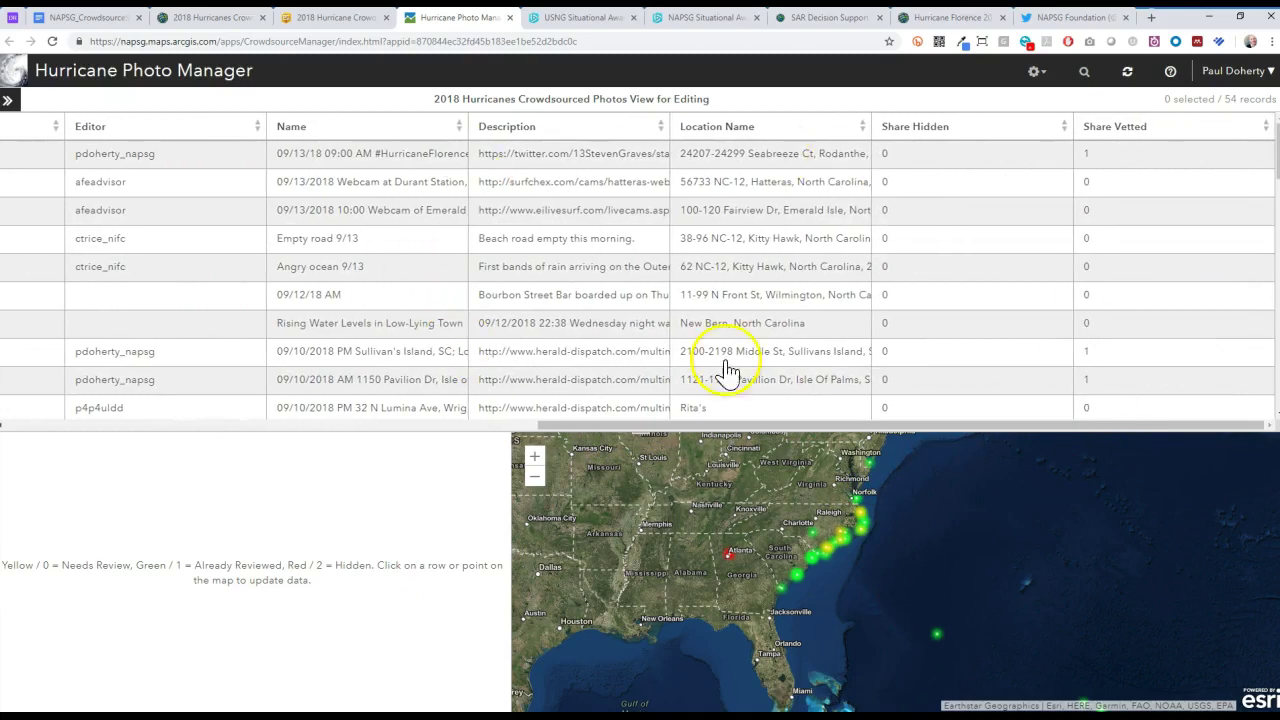
left_click(1186, 128)
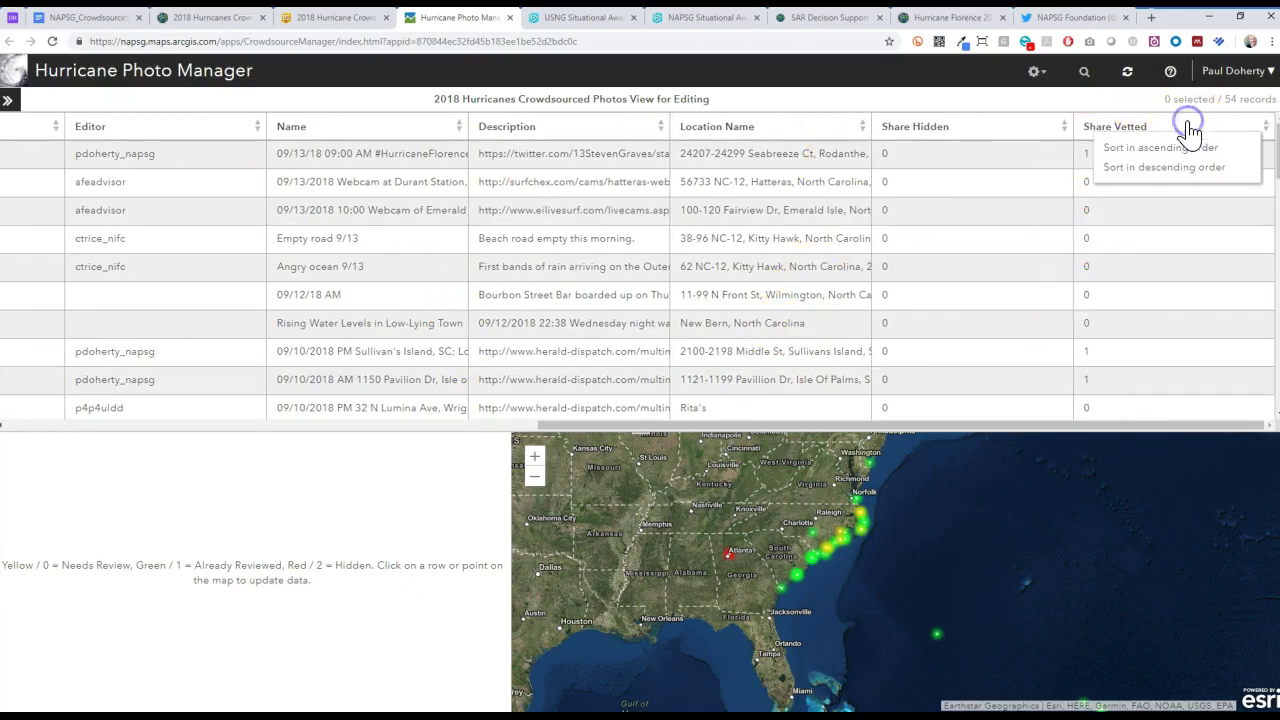
left_click(1172, 148)
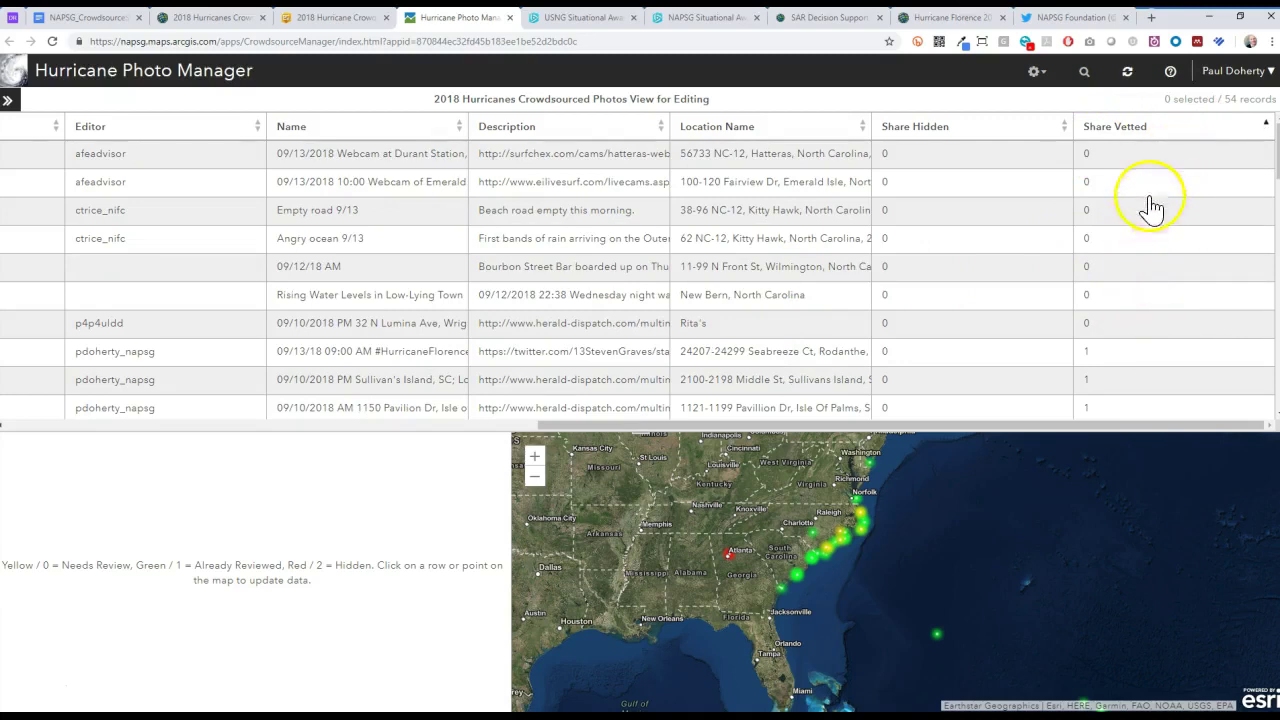
Select the unvetted Durant Station webcam record and review its name, date and other details.
left_click(1146, 158)
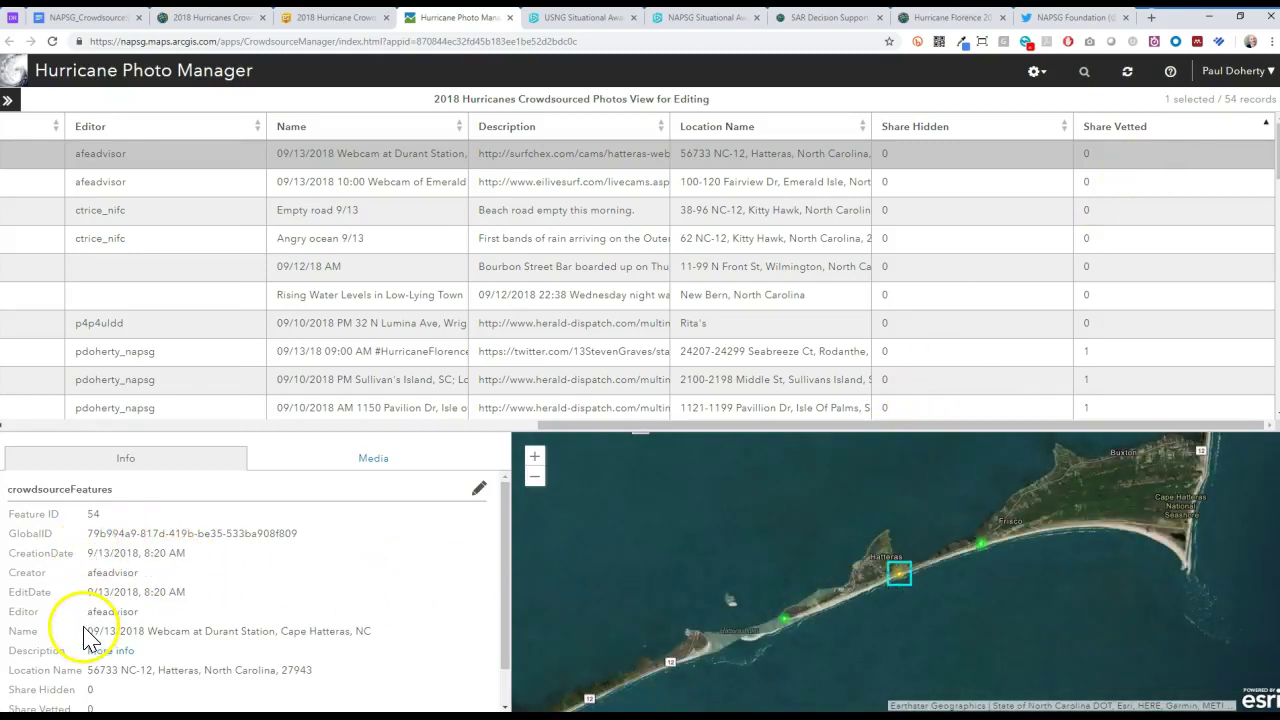
scroll(143, 545, "down", 1)
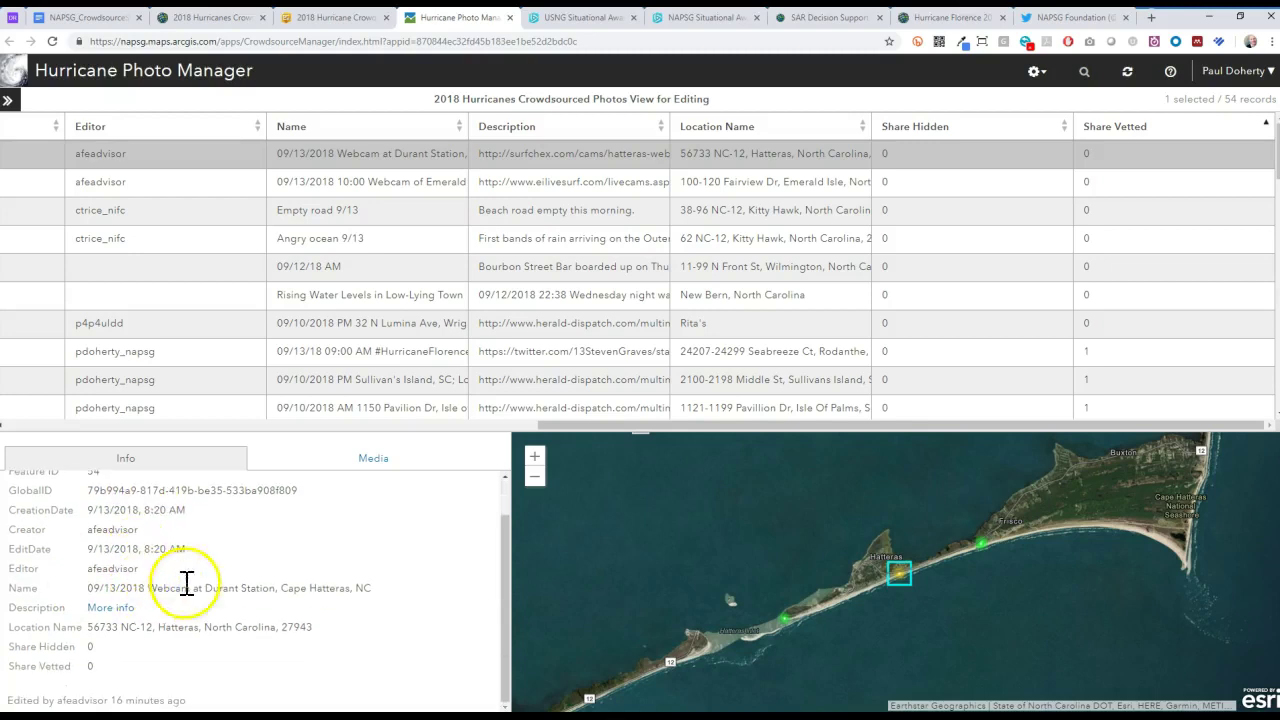
left_click_drag(363, 588, 84, 592)
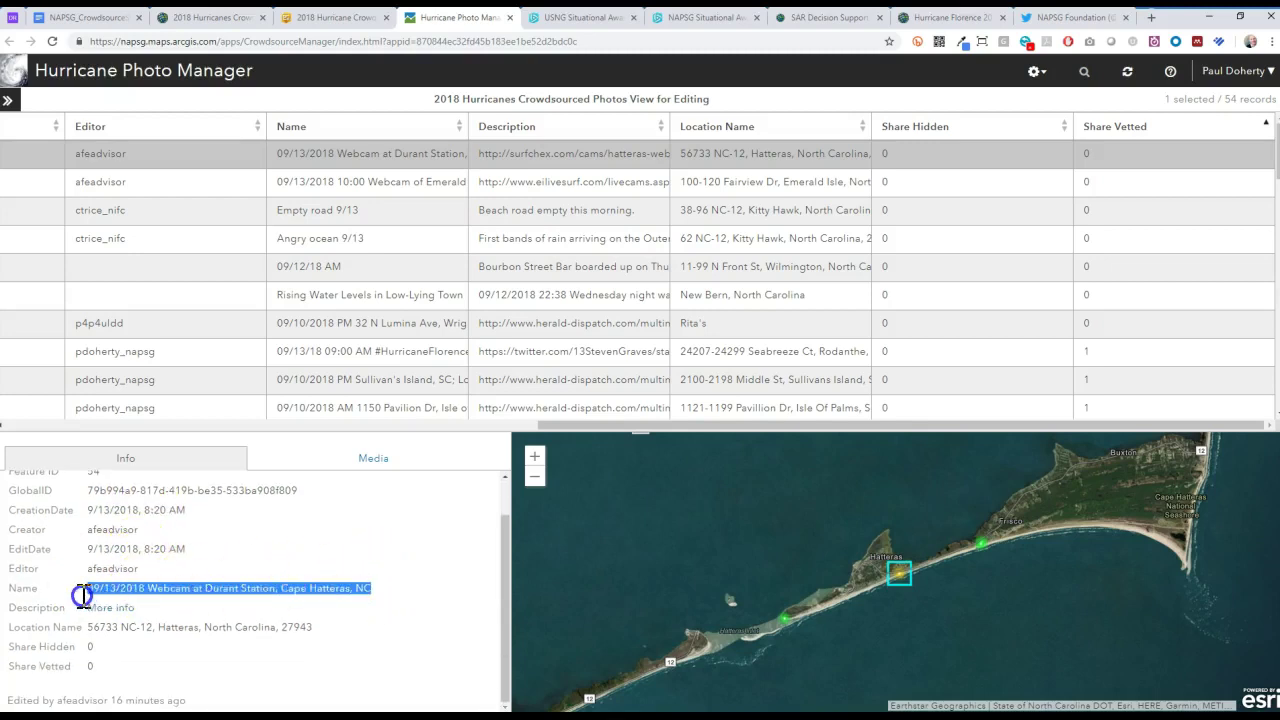
left_click(186, 588)
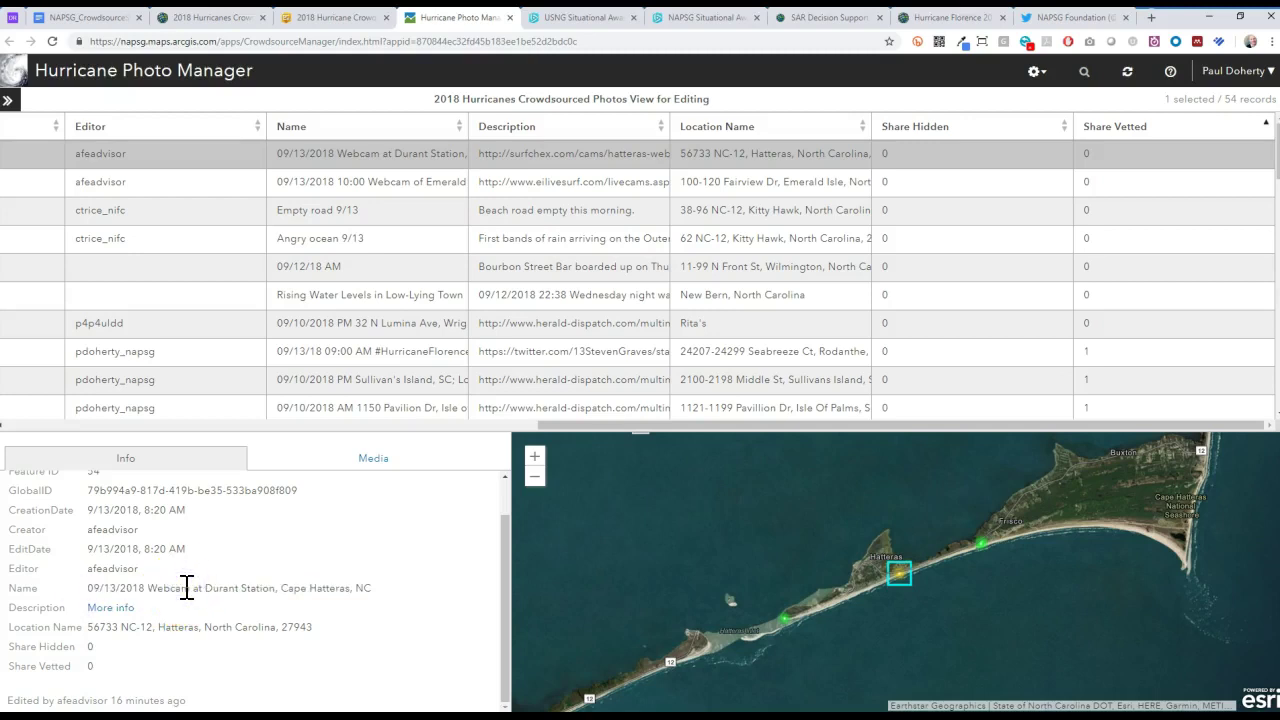
left_click_drag(230, 598, 106, 591)
left_click(186, 590)
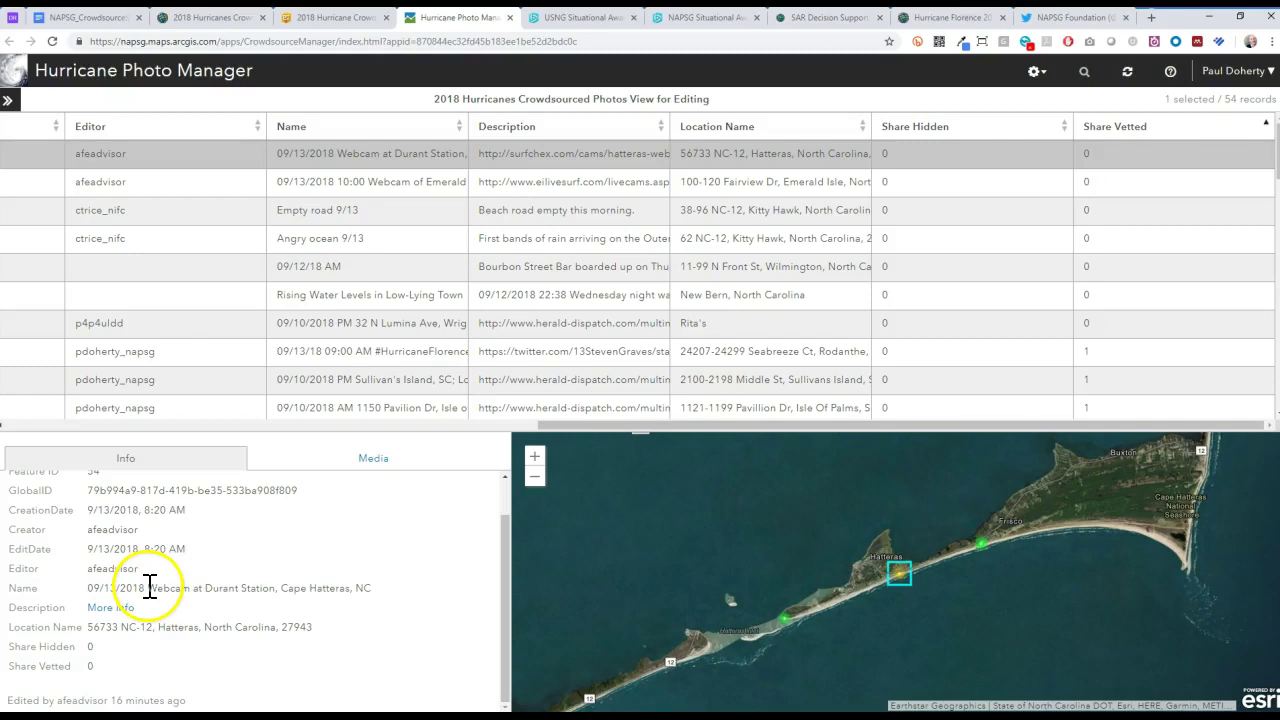
View the Durant Station record's attached photo and inspect its point location close up on the satellite map.
left_click(369, 462)
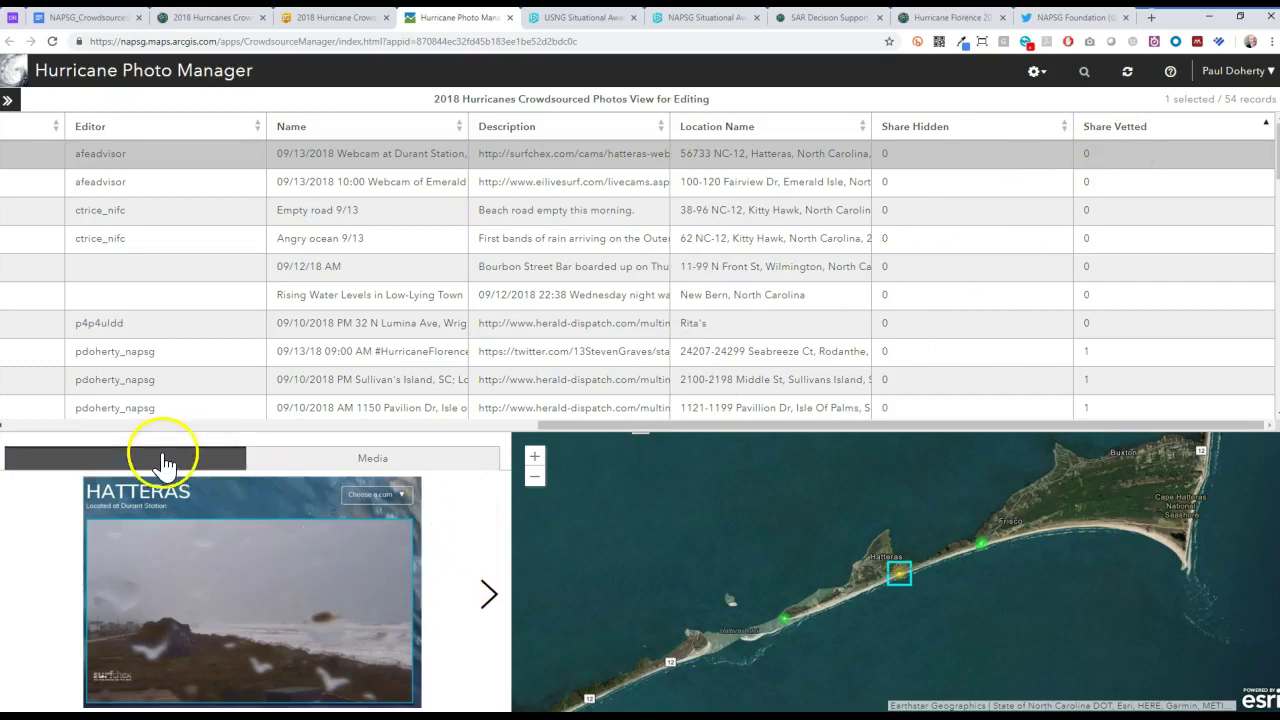
left_click_drag(865, 538, 941, 606)
double_click(836, 538)
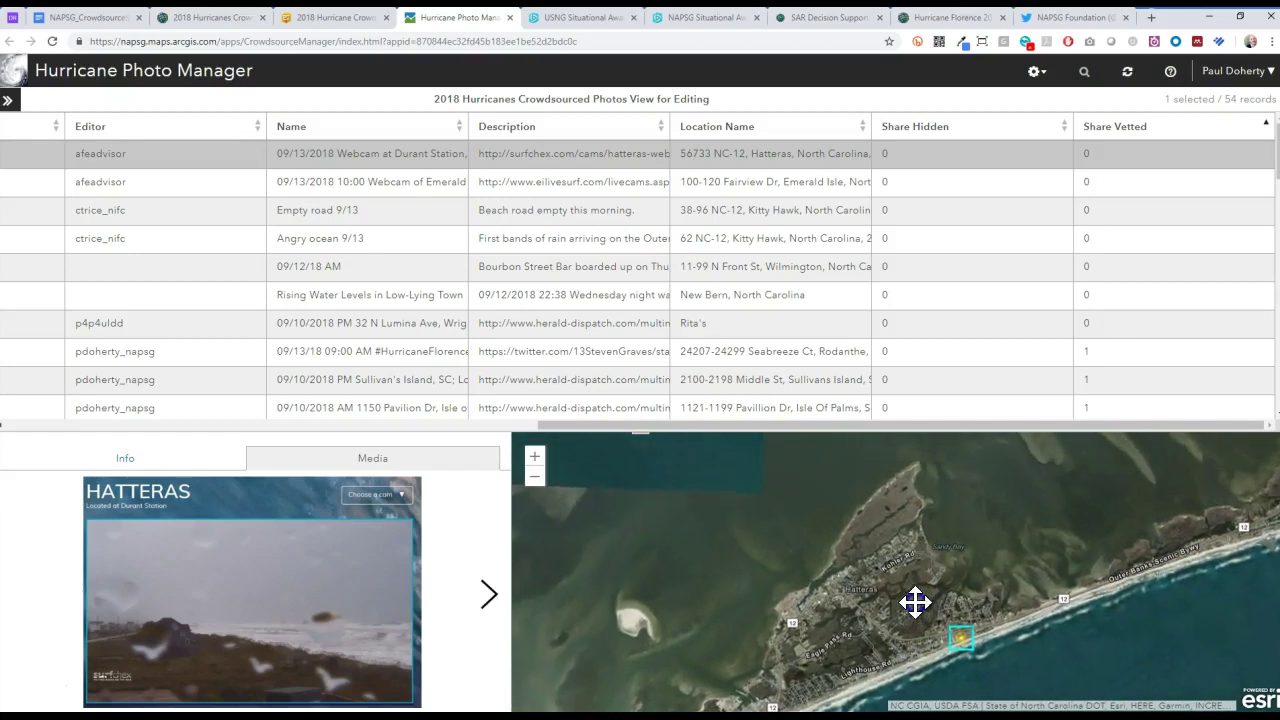
left_click(136, 460)
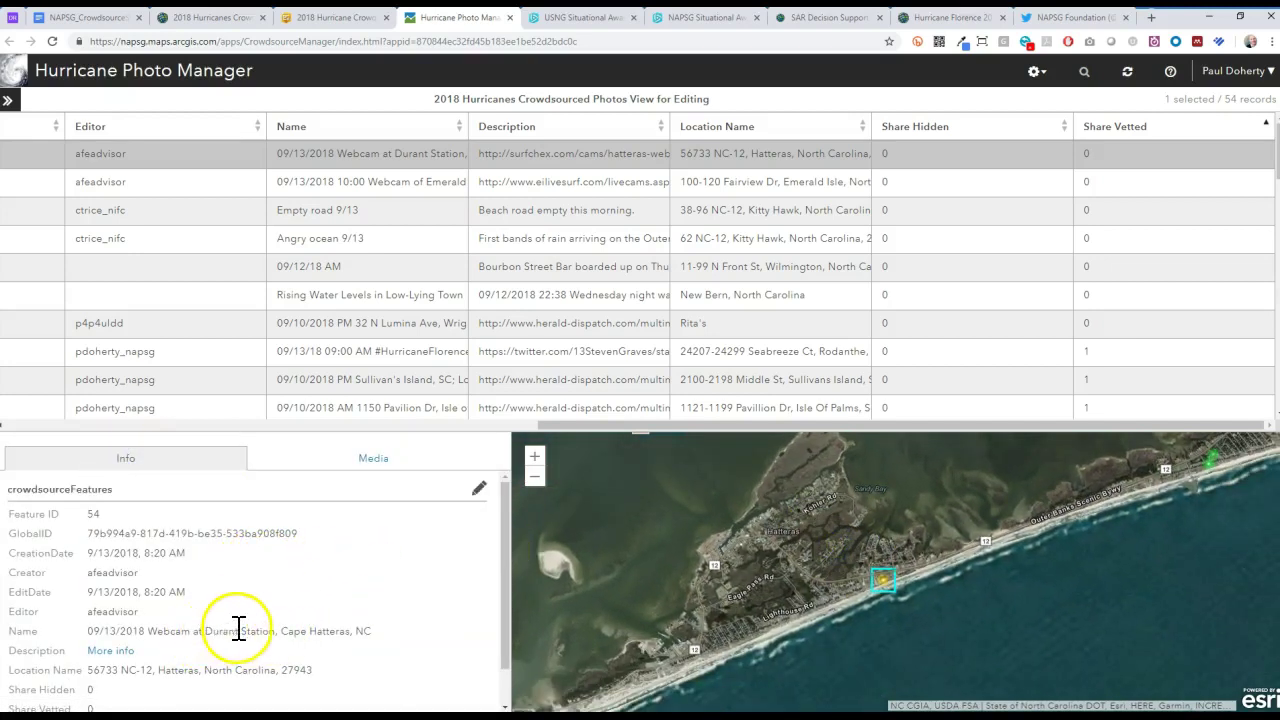
left_click_drag(844, 542, 921, 635)
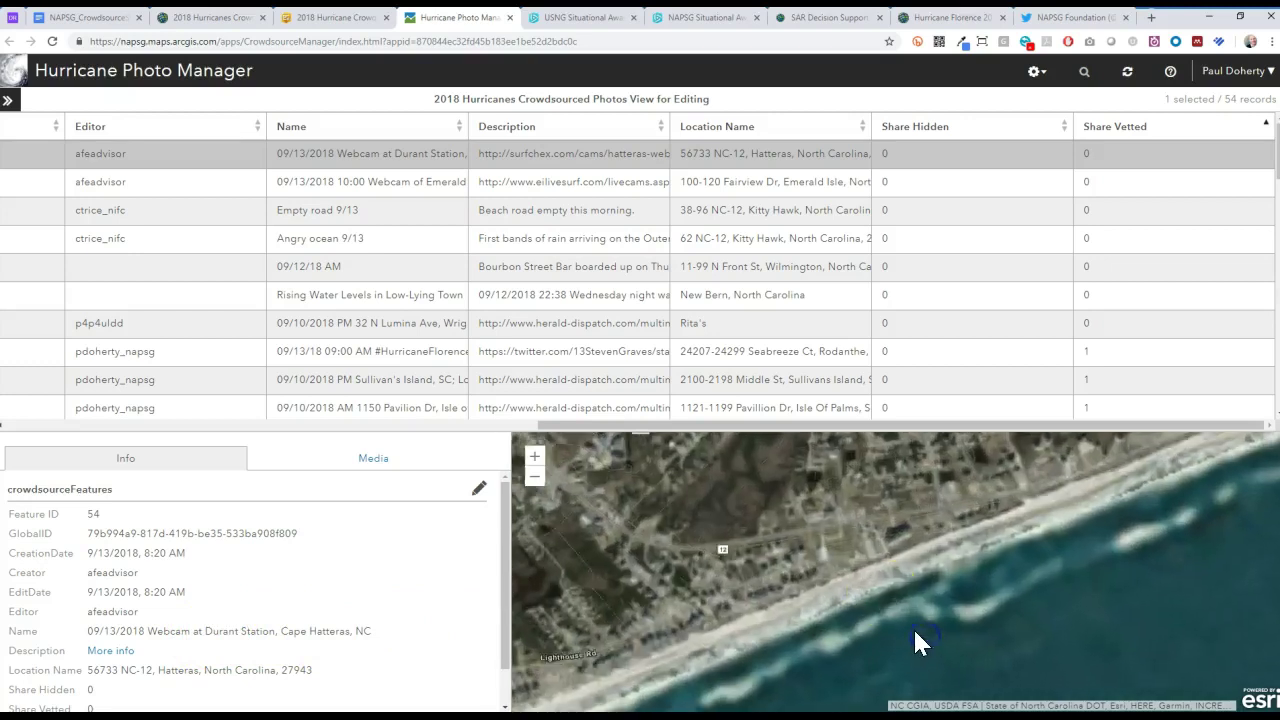
left_click_drag(850, 500, 958, 605)
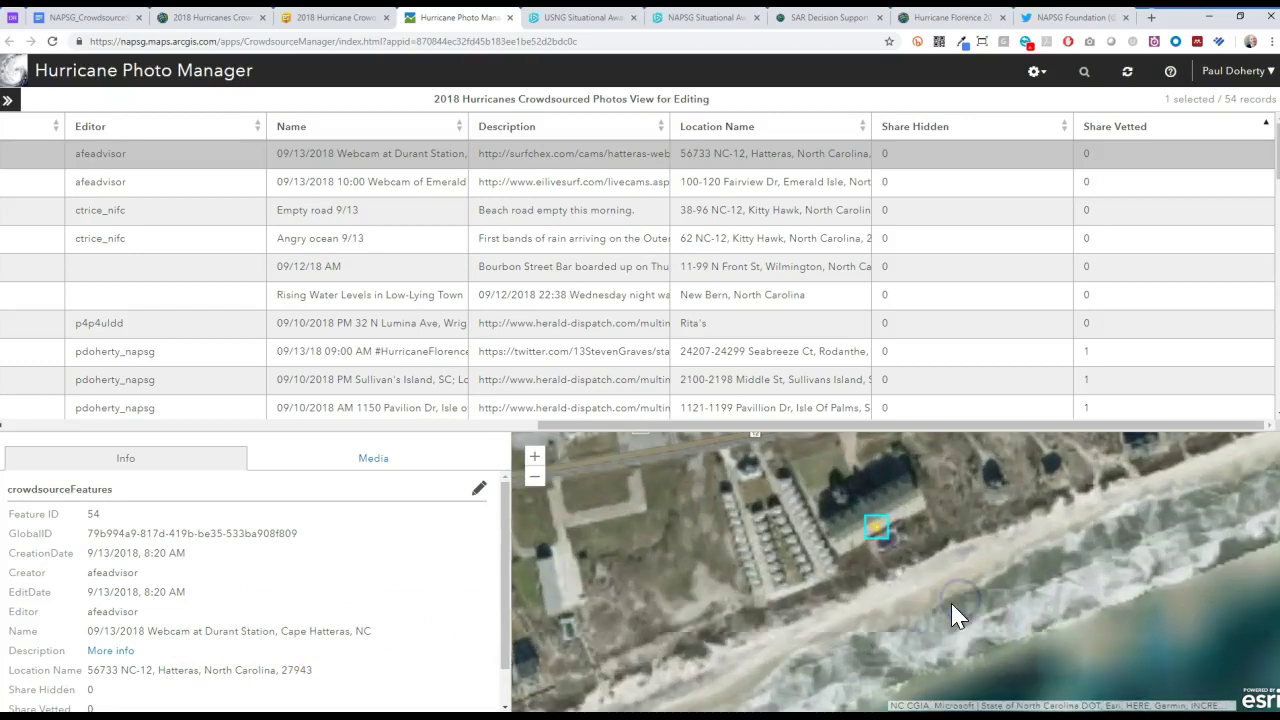
left_click_drag(855, 470, 776, 540)
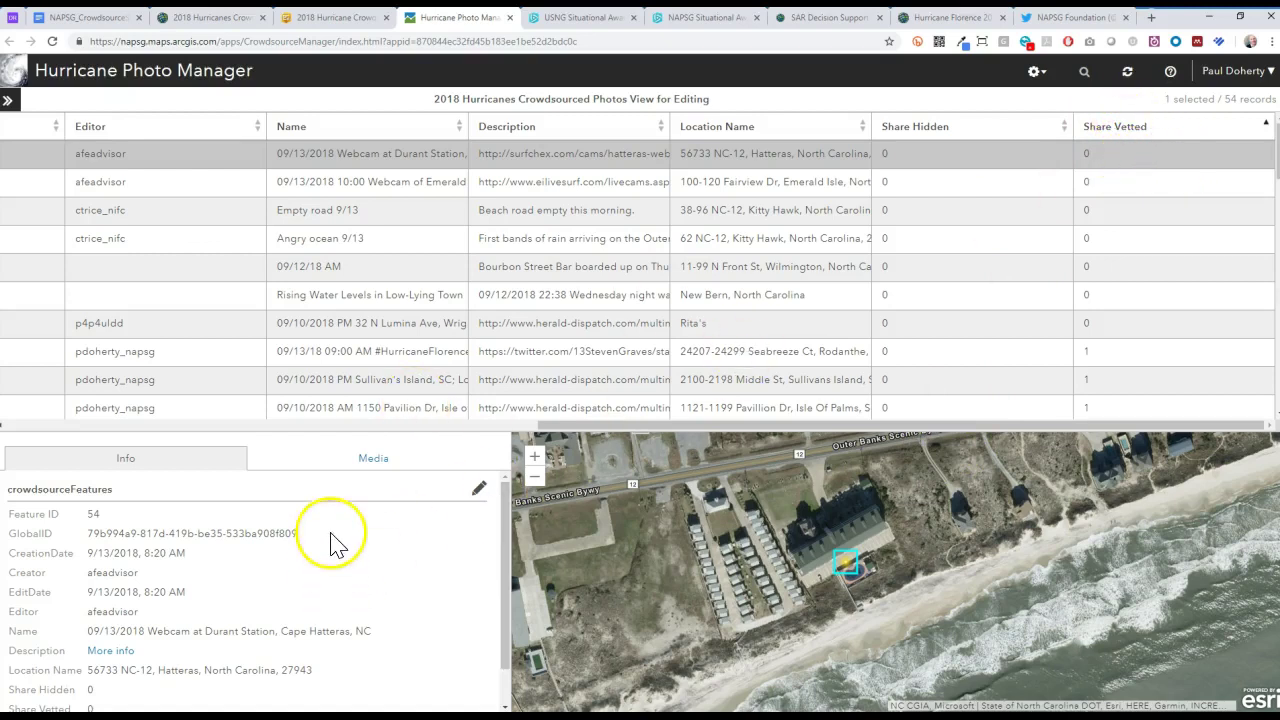
Set Share Vetted to 1 for the Durant Station webcam record and save it.
left_click(478, 488)
scroll(375, 615, "down", 1)
left_click(385, 645)
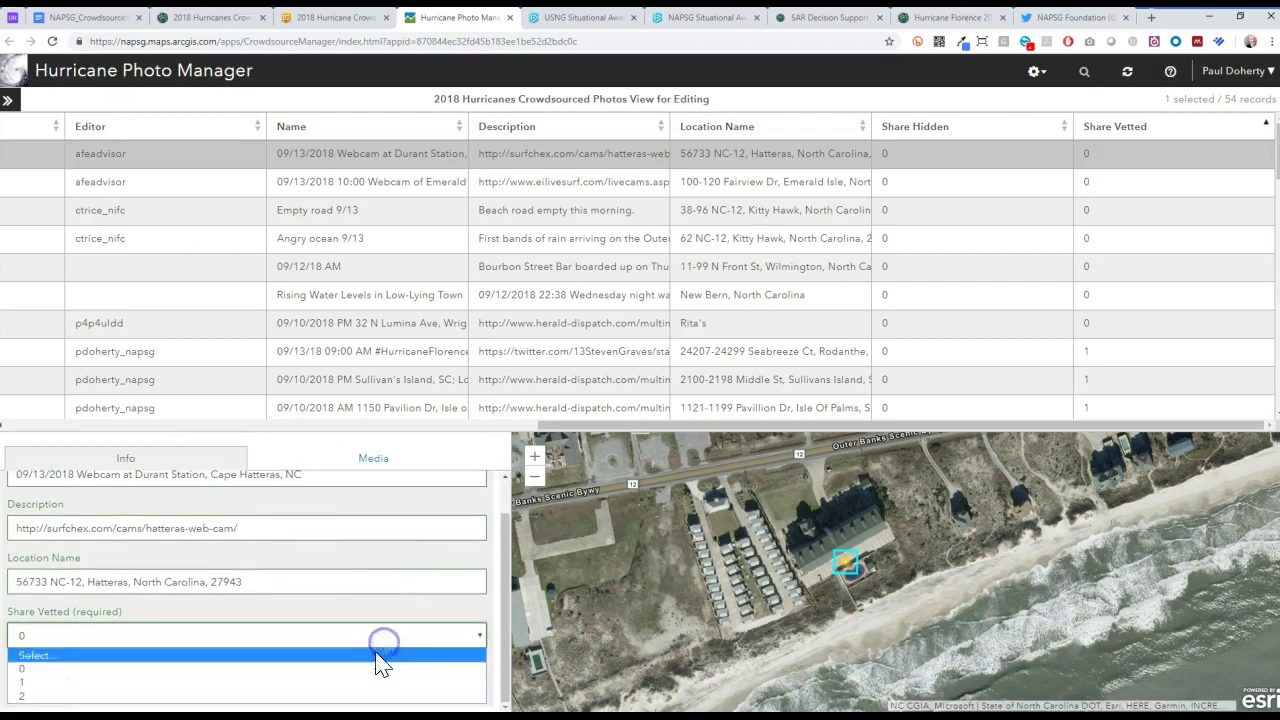
left_click(371, 688)
left_click(136, 688)
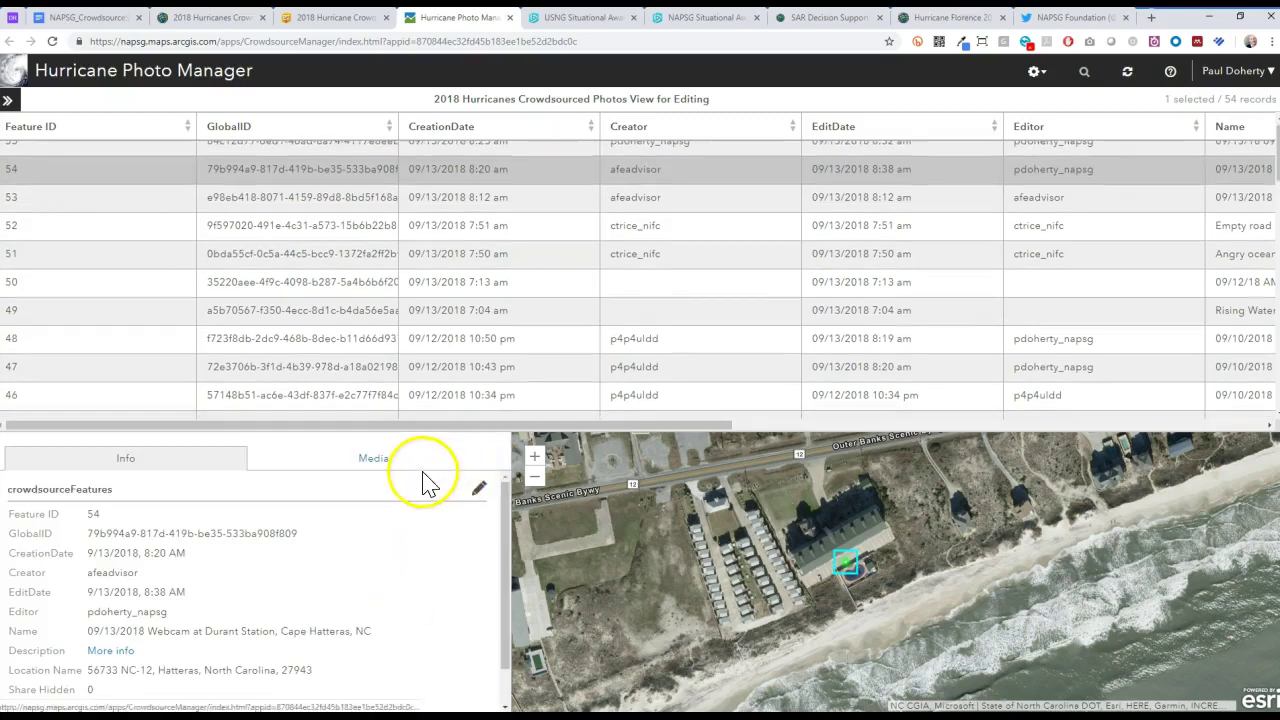
Select the 09/13/2018 10:00 Emerald Isle Beach webcam record and check its media and details.
left_click_drag(591, 425, 1130, 418)
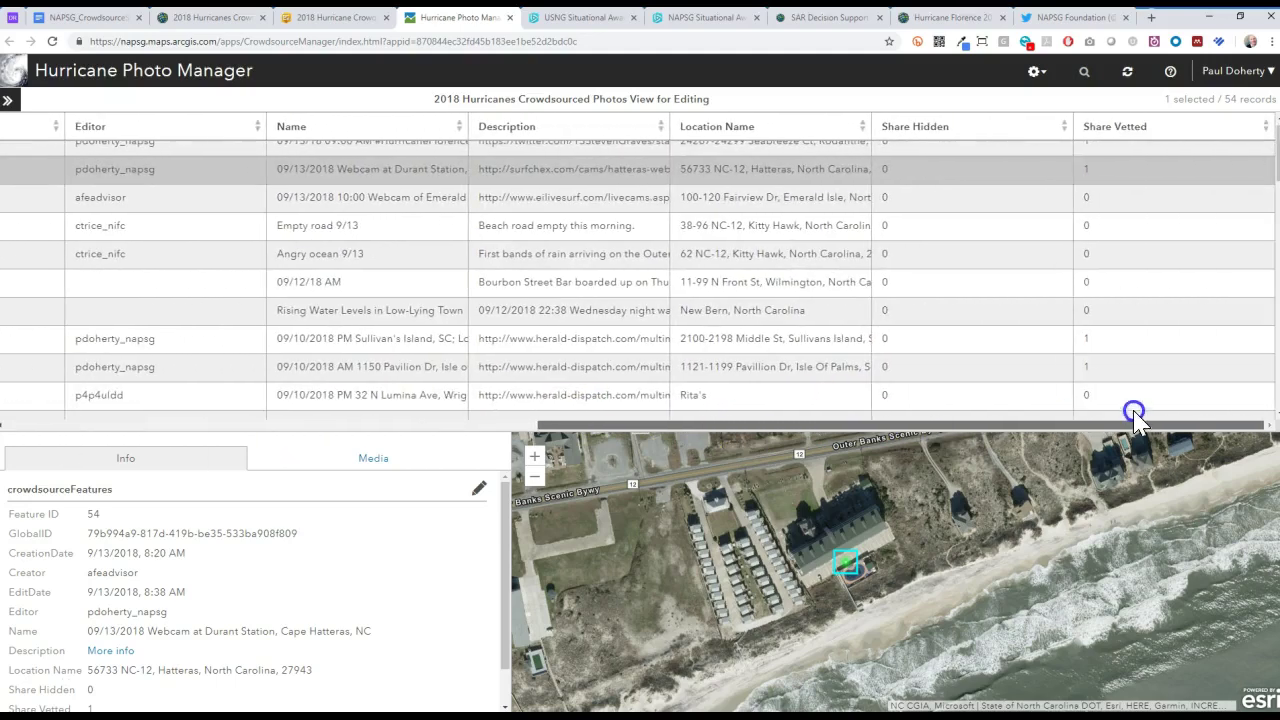
left_click(1117, 204)
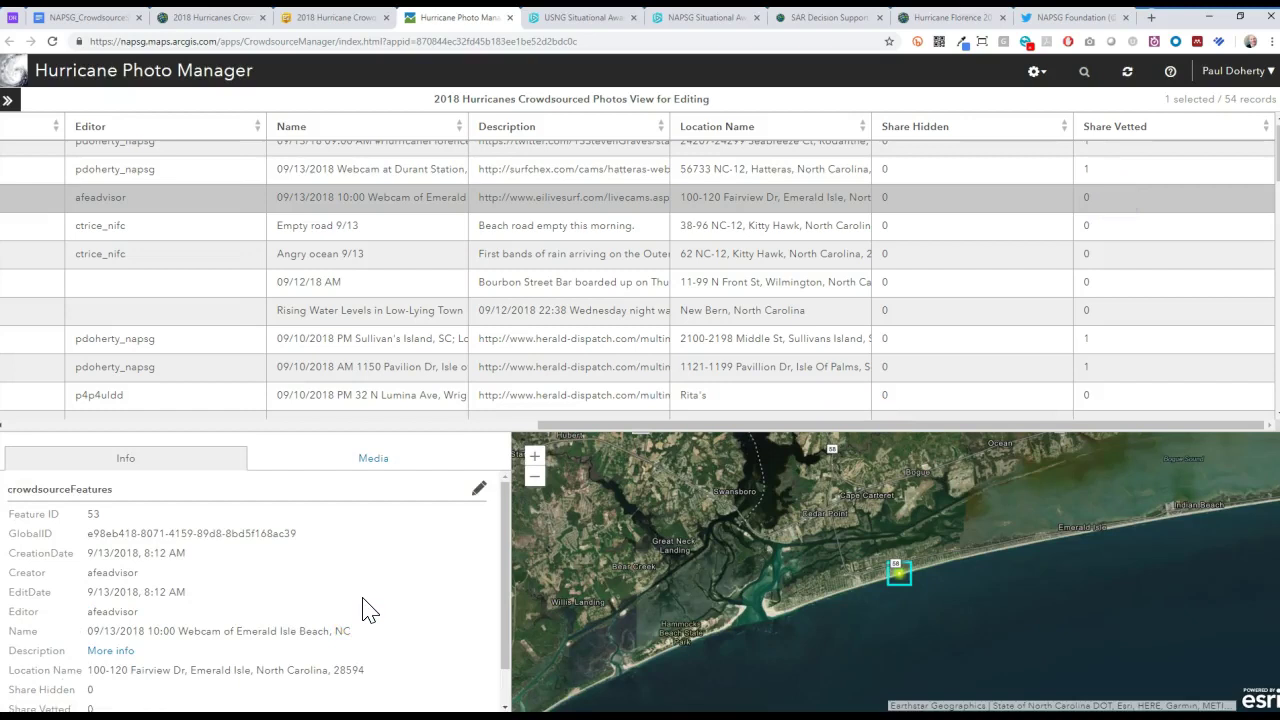
left_click(397, 470)
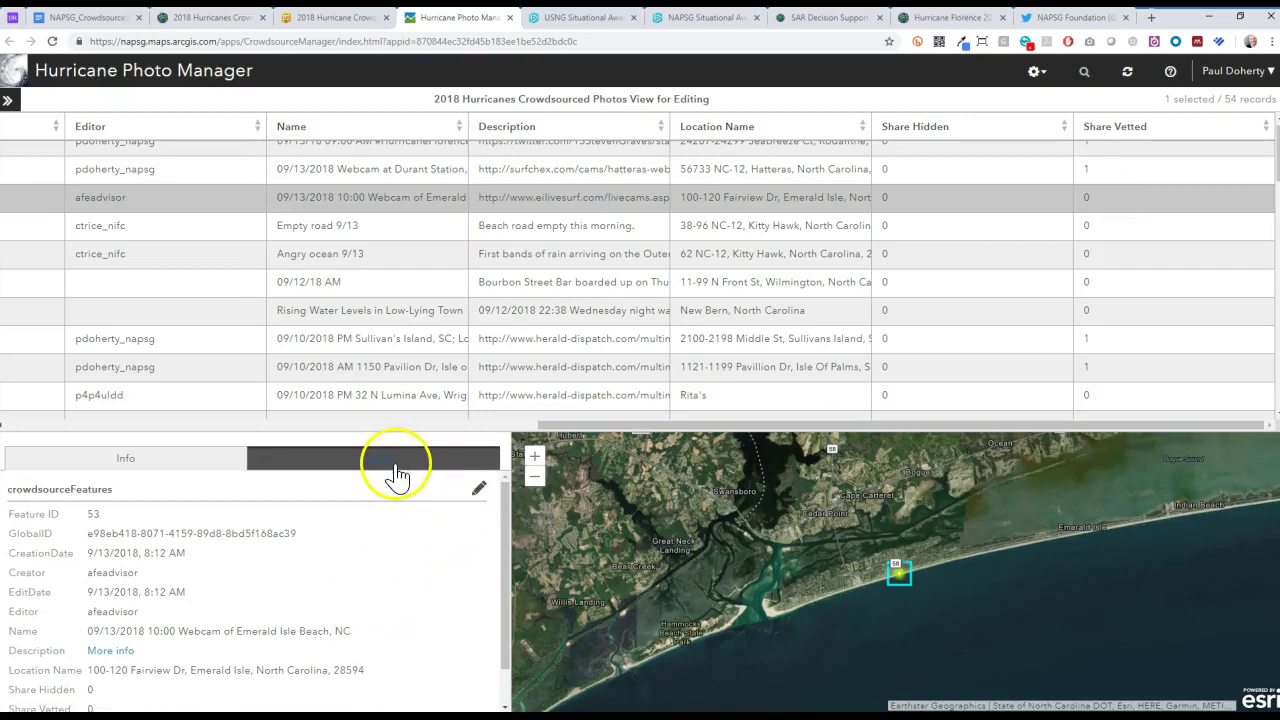
left_click(194, 465)
Set Share Vetted to 1 for the Emerald Isle Beach webcam record, save it and check the value in the table.
left_click(479, 489)
scroll(360, 592, "down", 1)
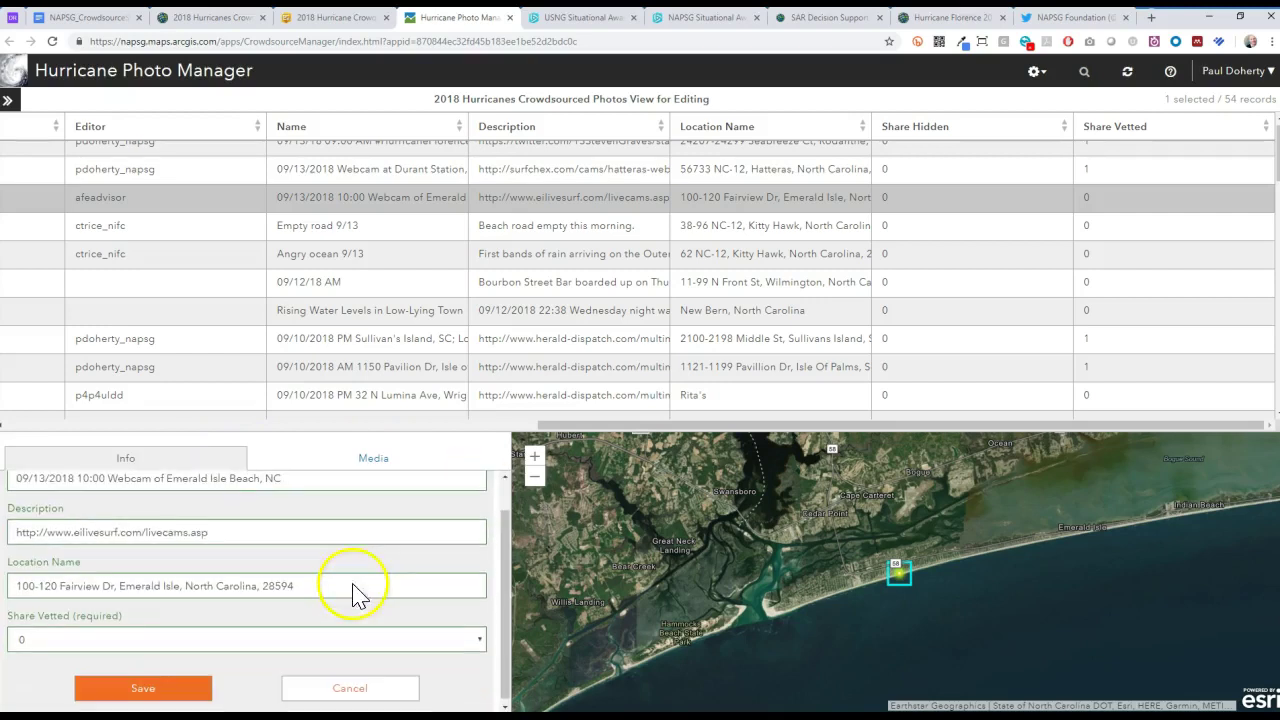
left_click(355, 635)
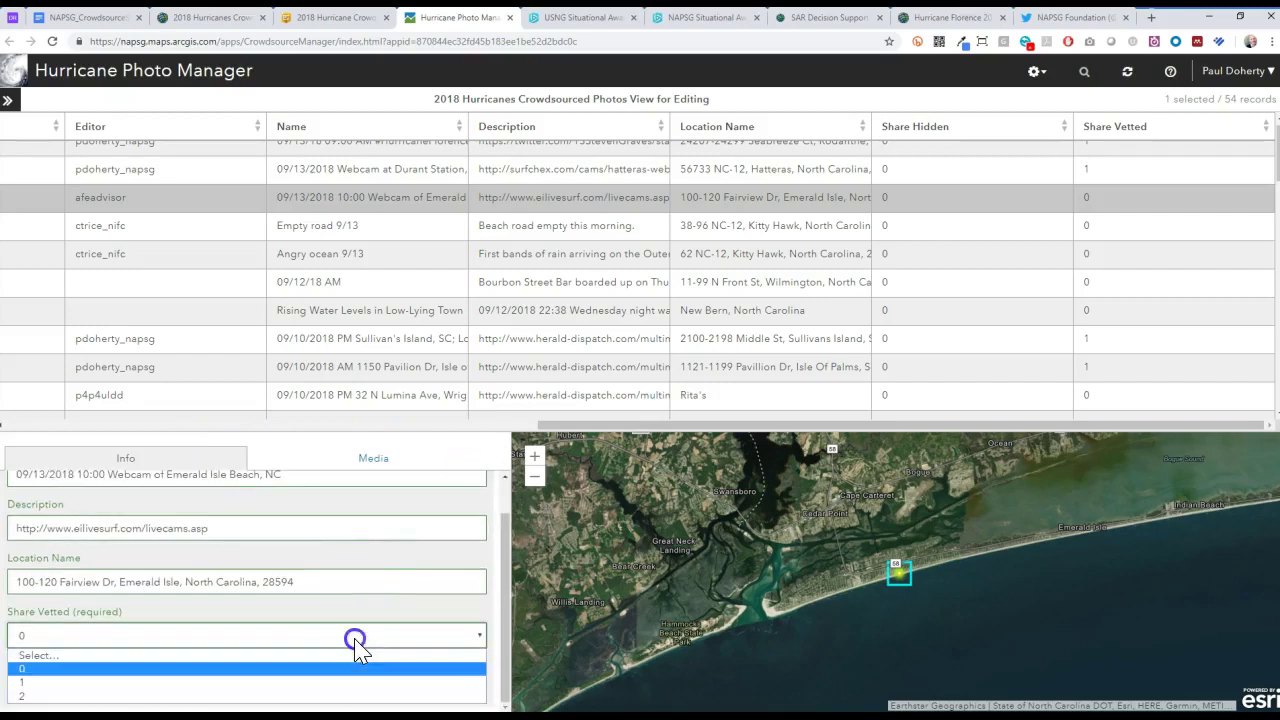
left_click(340, 698)
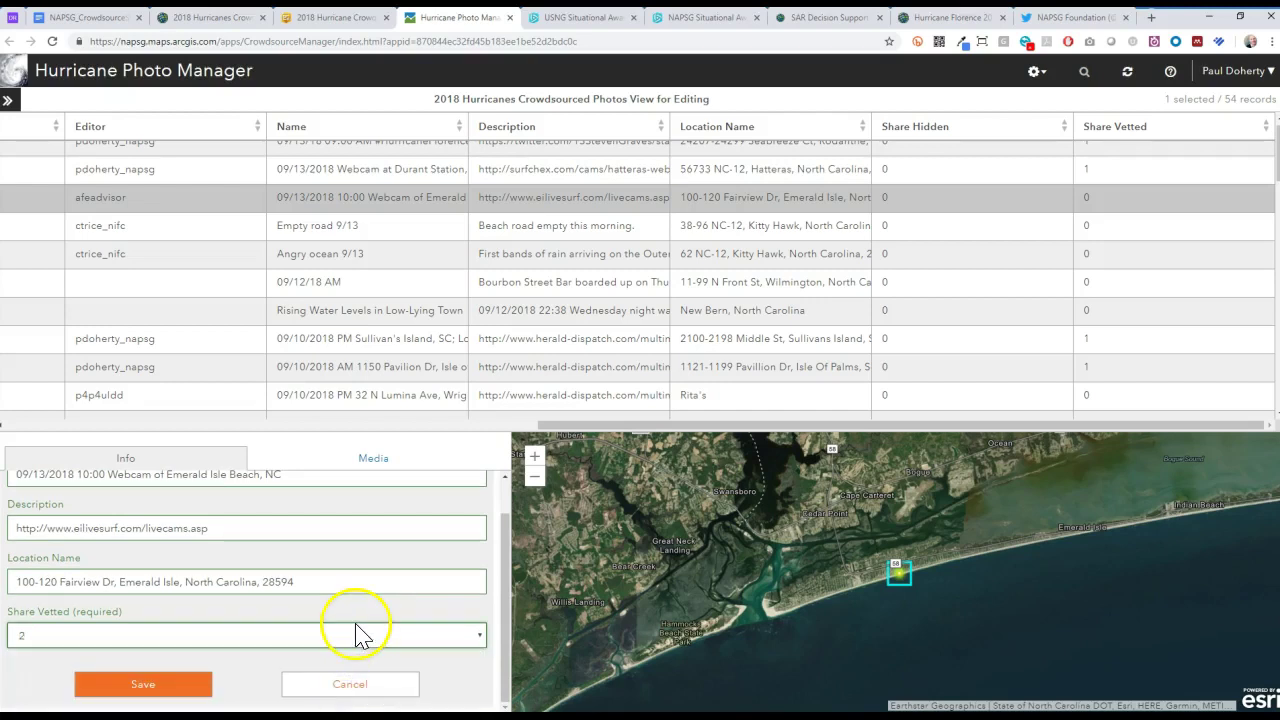
left_click(356, 640)
left_click(350, 682)
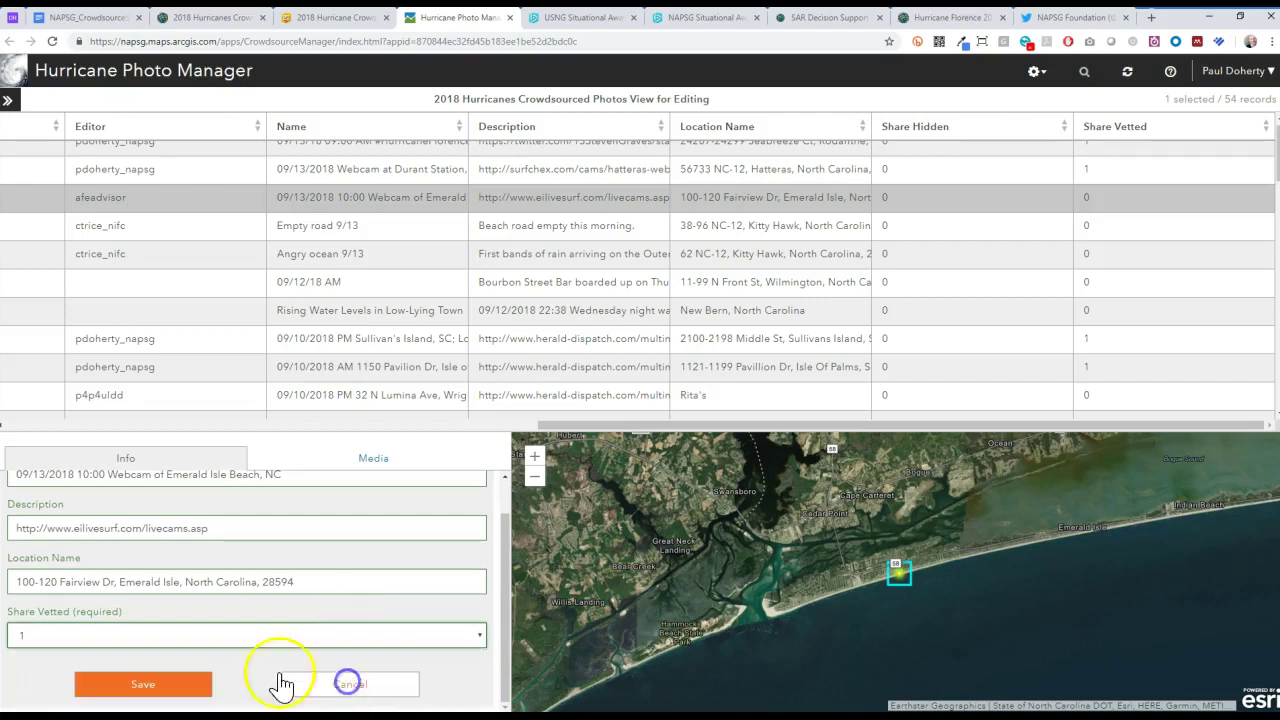
left_click(168, 686)
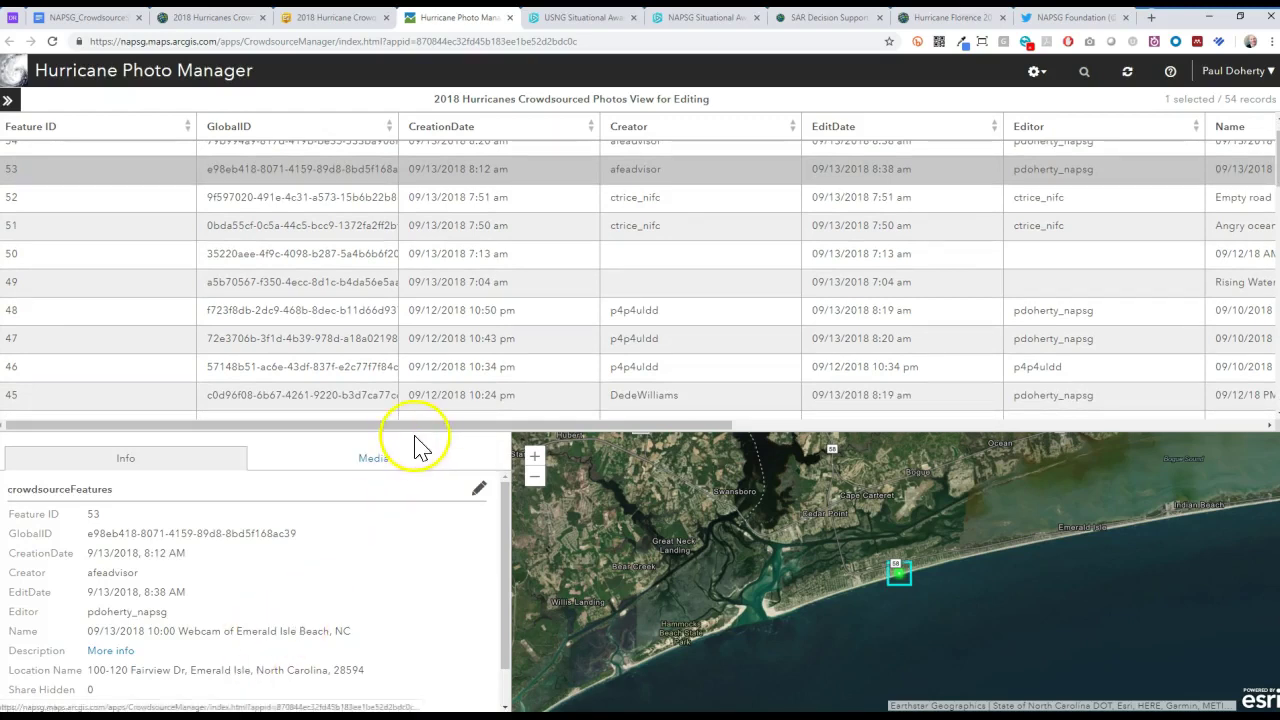
left_click_drag(434, 427, 437, 428)
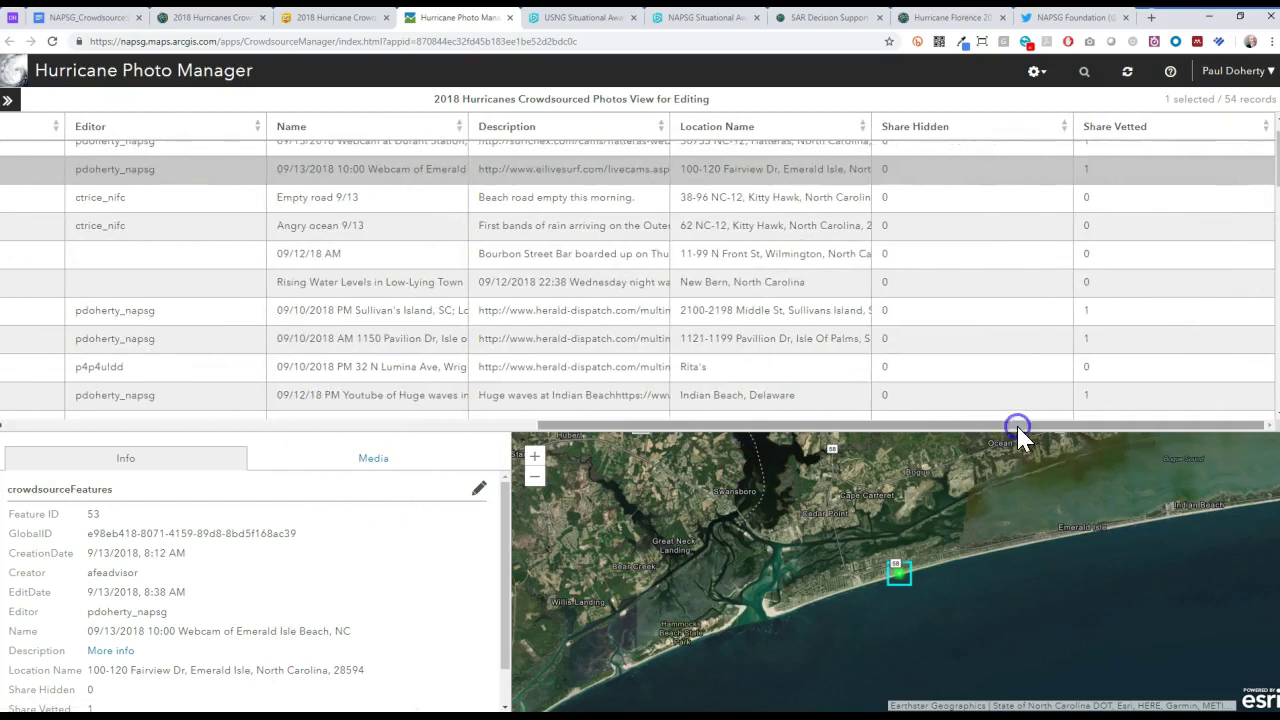